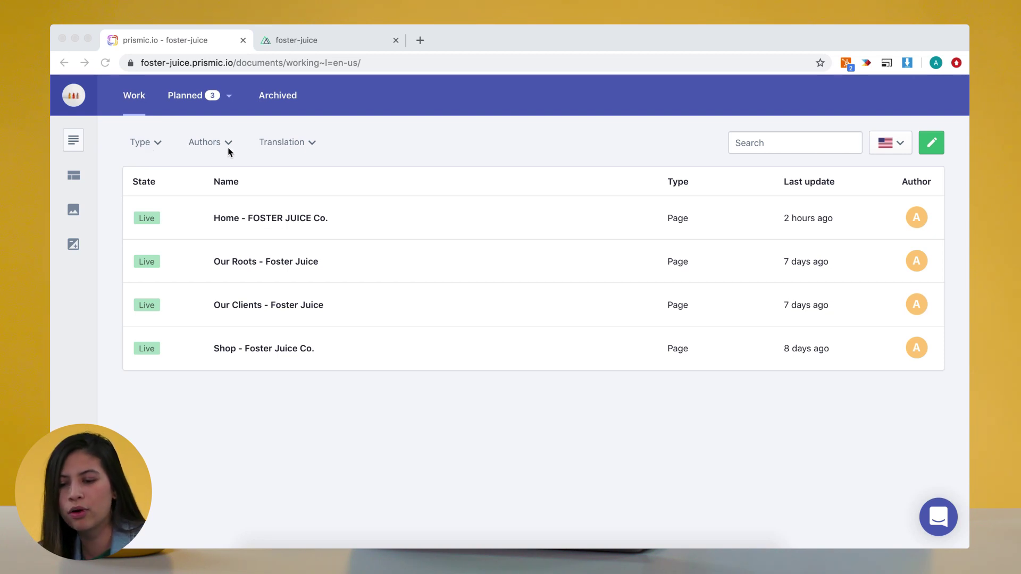
# Check the document language list unchanged, then scroll through the Foster Juice Co. home page on localhost.
pyautogui.click(890, 147)
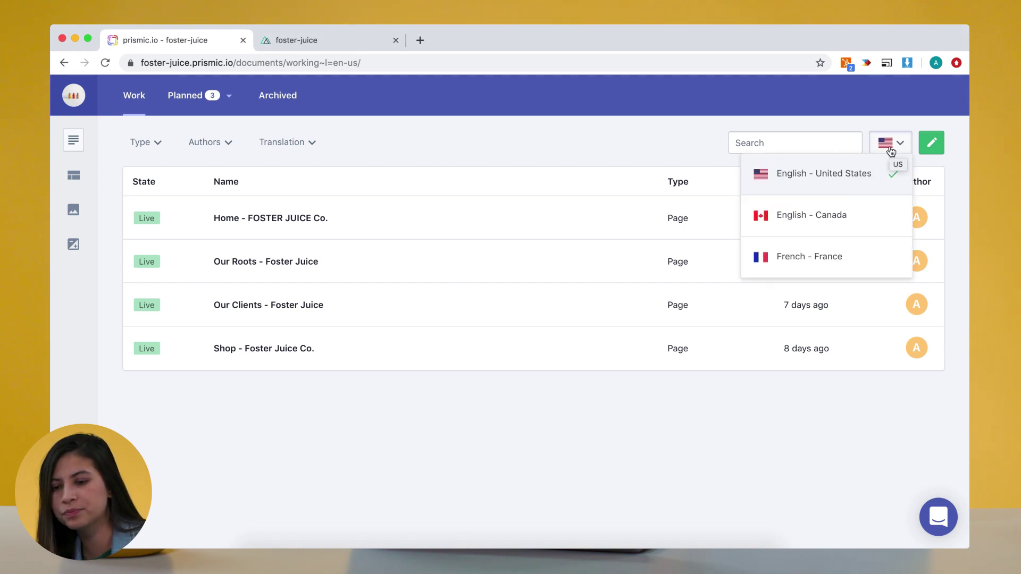
pyautogui.click(663, 176)
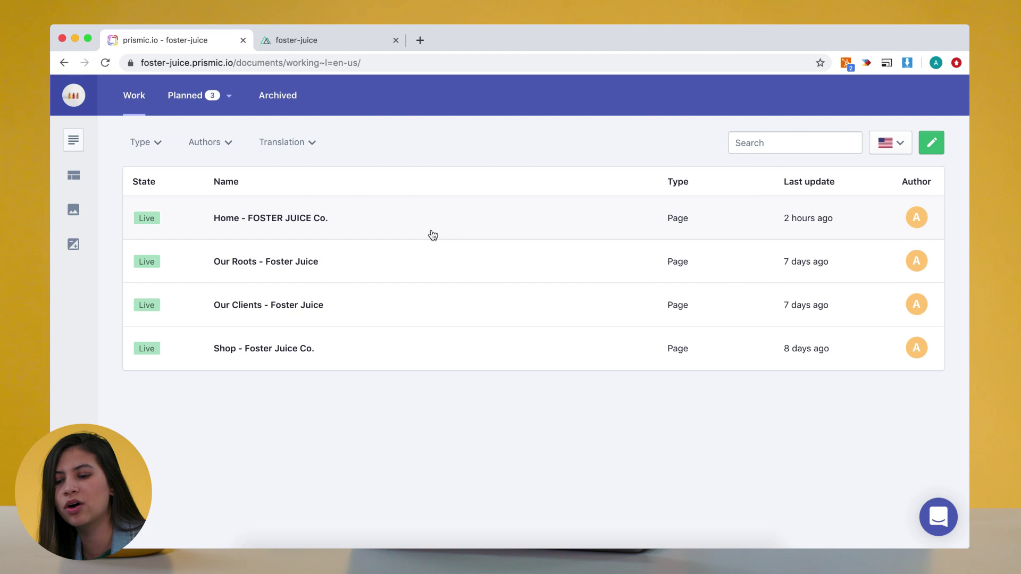
pyautogui.click(361, 40)
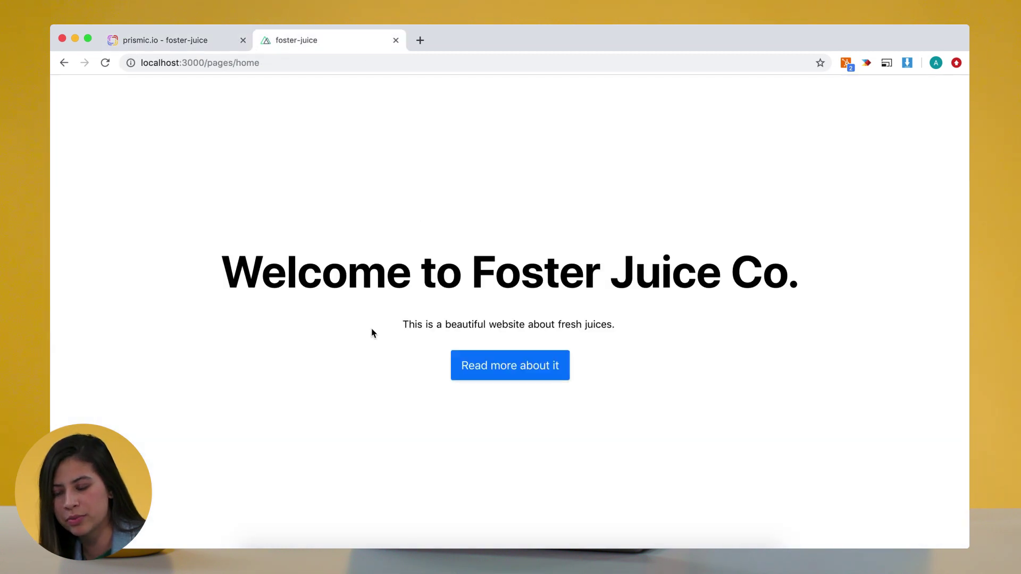
pyautogui.scroll(-3, 372, 333)
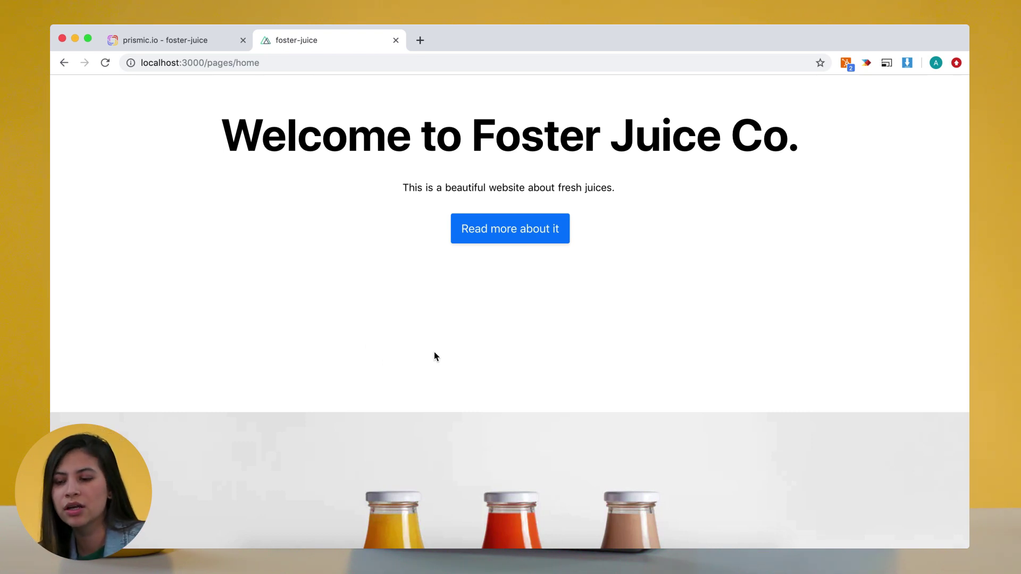
pyautogui.scroll(-8, 435, 356)
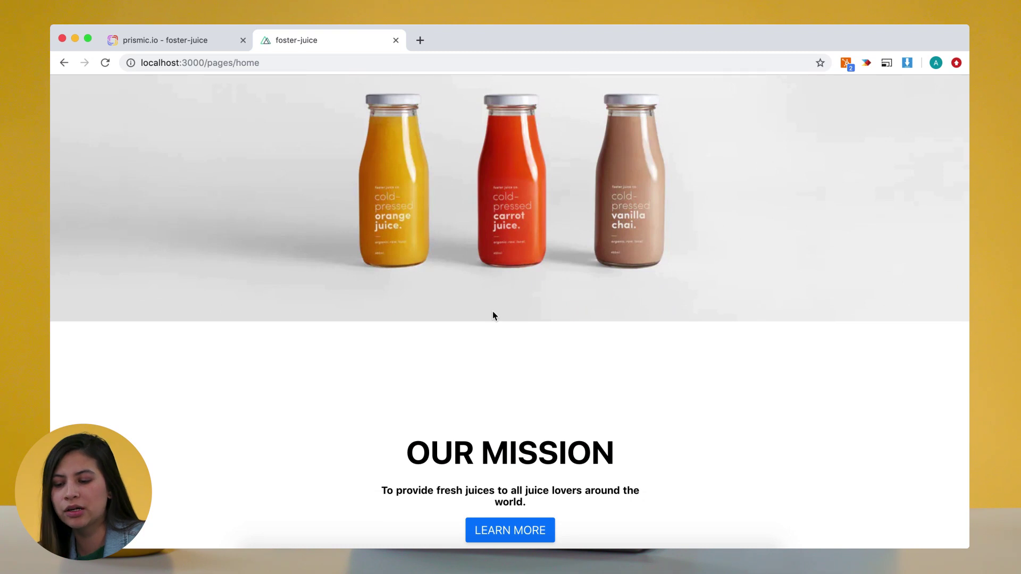
pyautogui.scroll(-2, 493, 313)
pyautogui.scroll(-10, 504, 452)
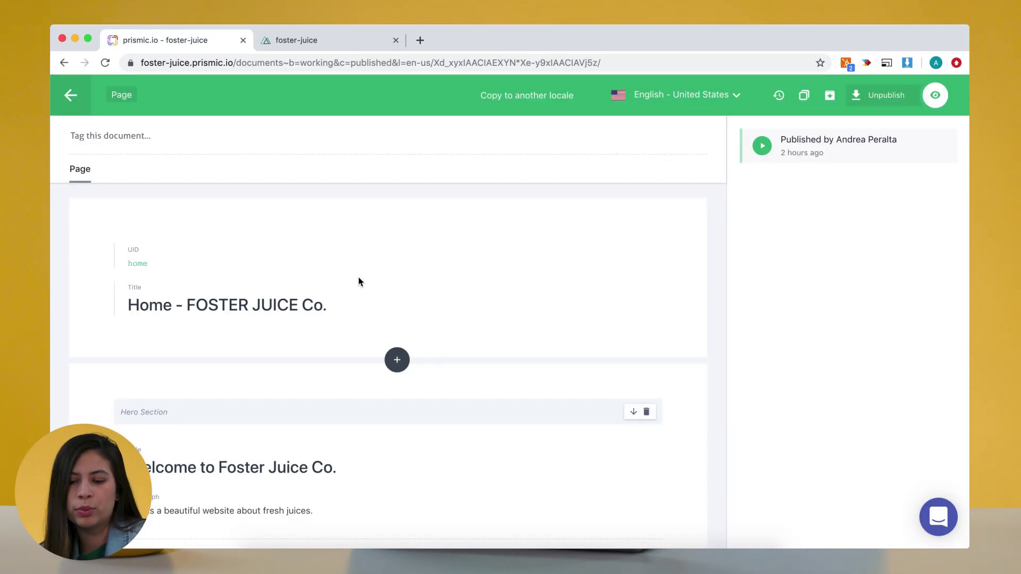
# Show the five addable slice types, such as Call to action, Graphic Section and Testimonials.
pyautogui.click(399, 366)
pyautogui.scroll(-3, 417, 466)
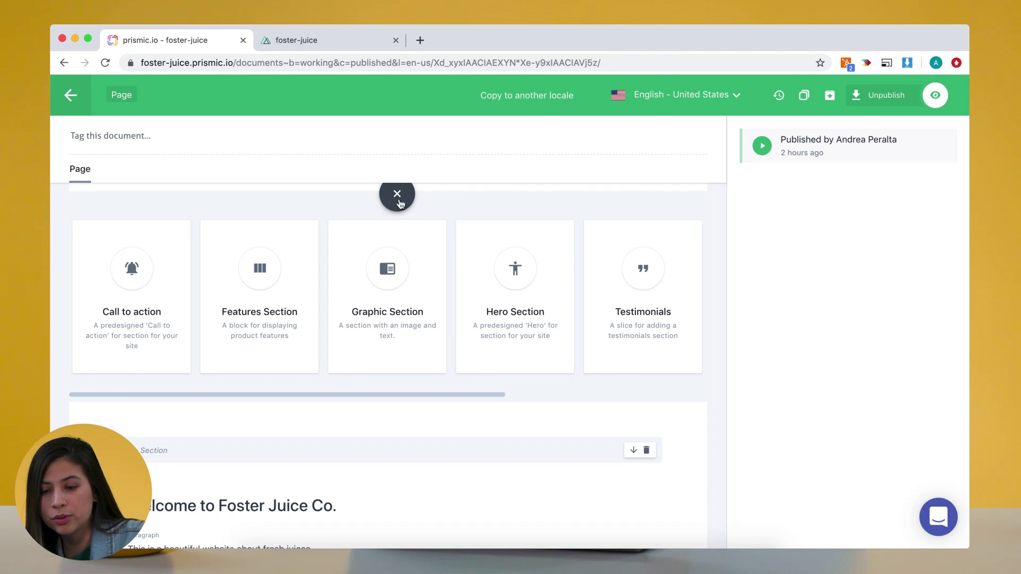
# Dismiss the slice picker and scroll back up to the 'Welcome to Foster Juice Co.' Hero Section.
pyautogui.click(397, 199)
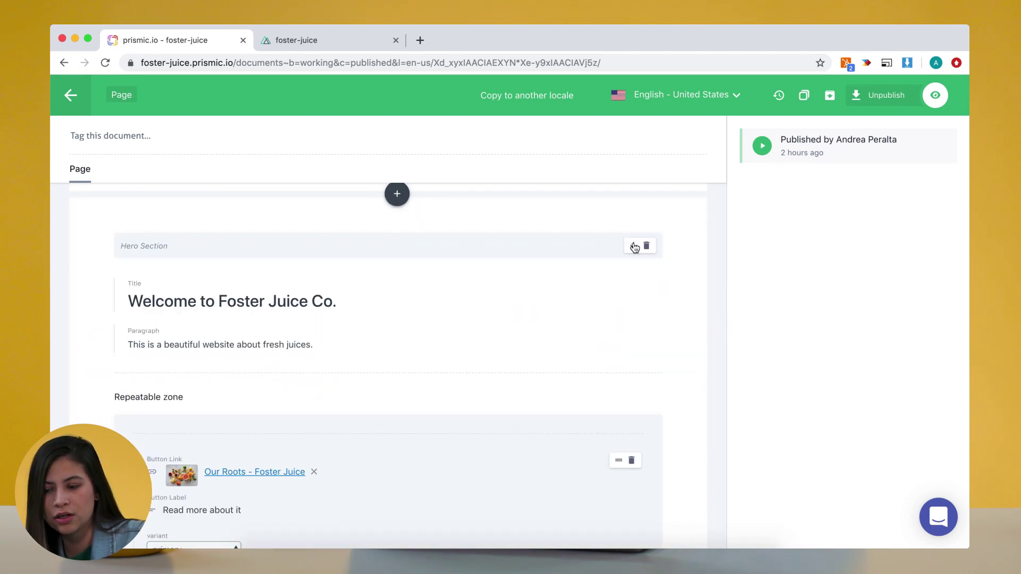
pyautogui.click(634, 248)
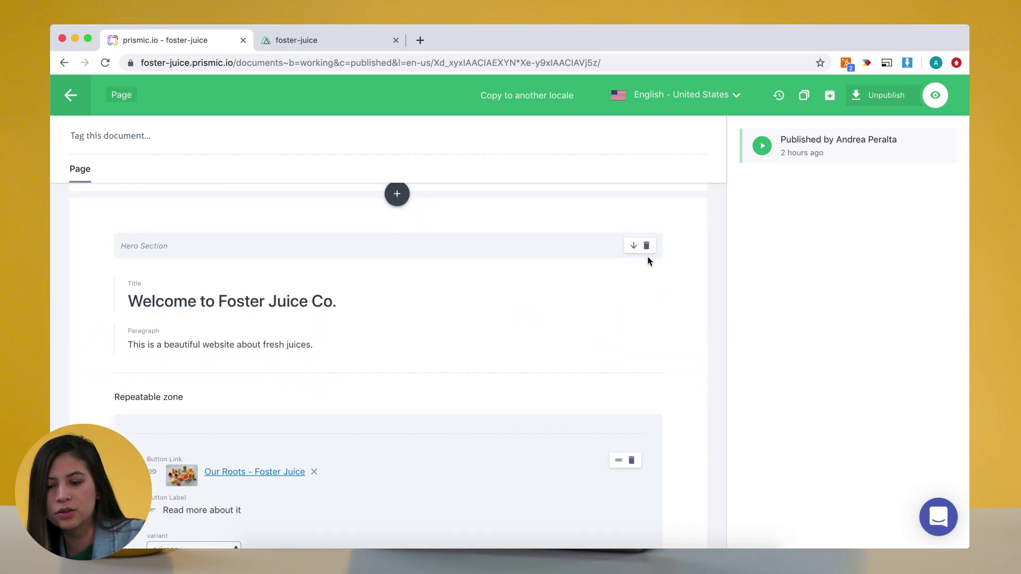
pyautogui.scroll(-4, 537, 422)
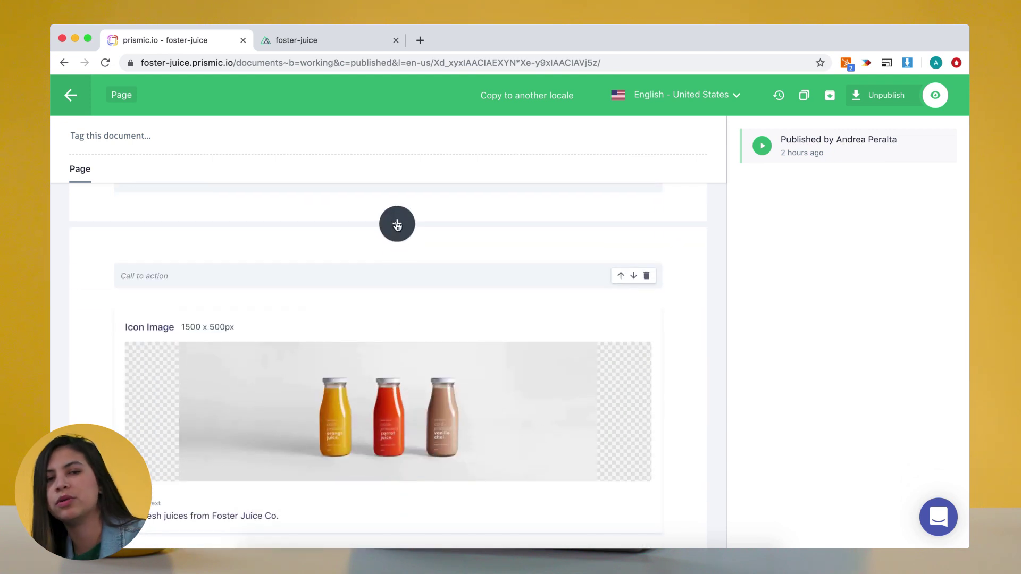
pyautogui.scroll(8, 525, 317)
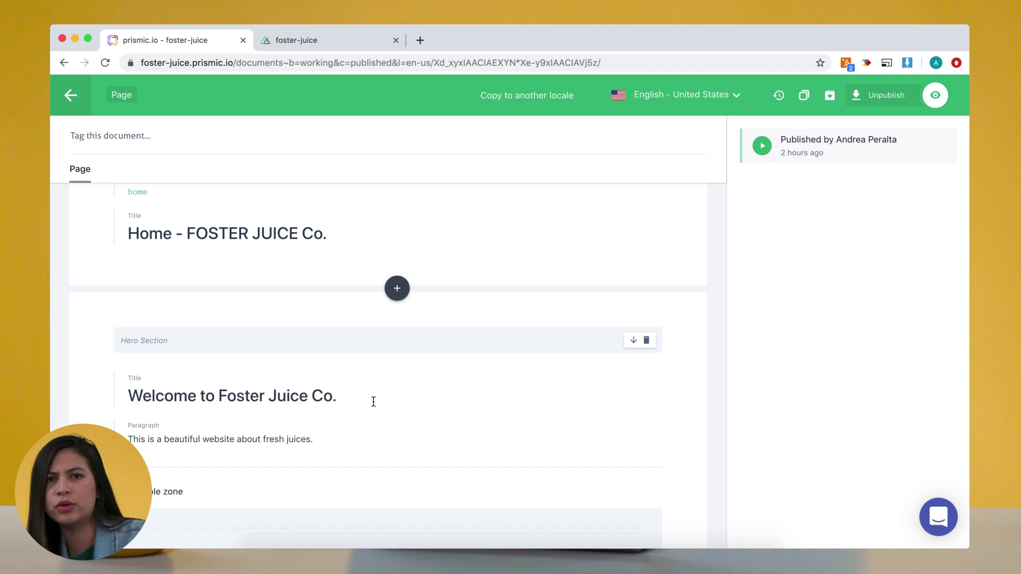
# Append 'we are happy to have you!' to the hero title 'Welcome to Foster Juice Co.'.
pyautogui.click(367, 397)
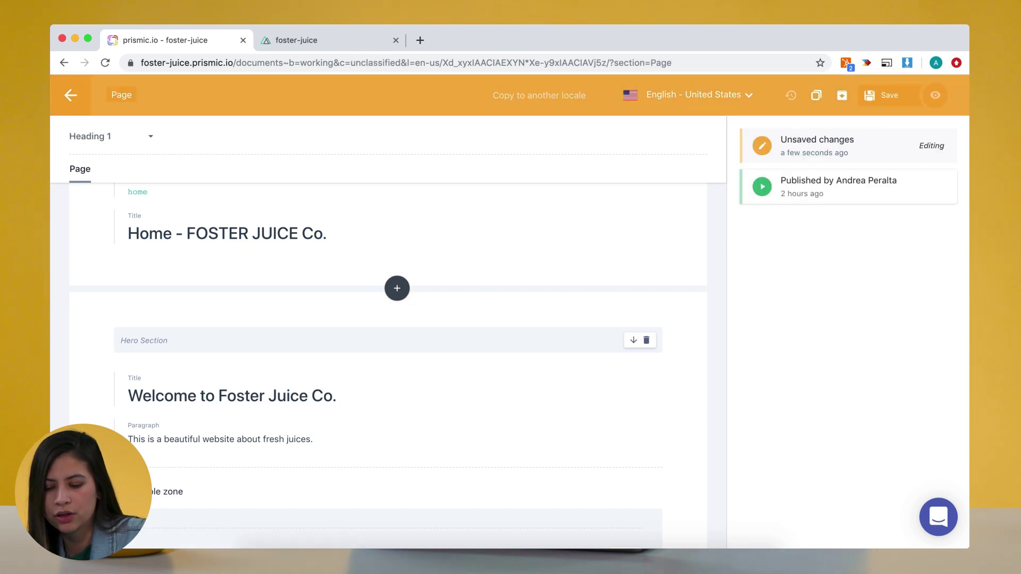
pyautogui.write('we are happy to have you!')
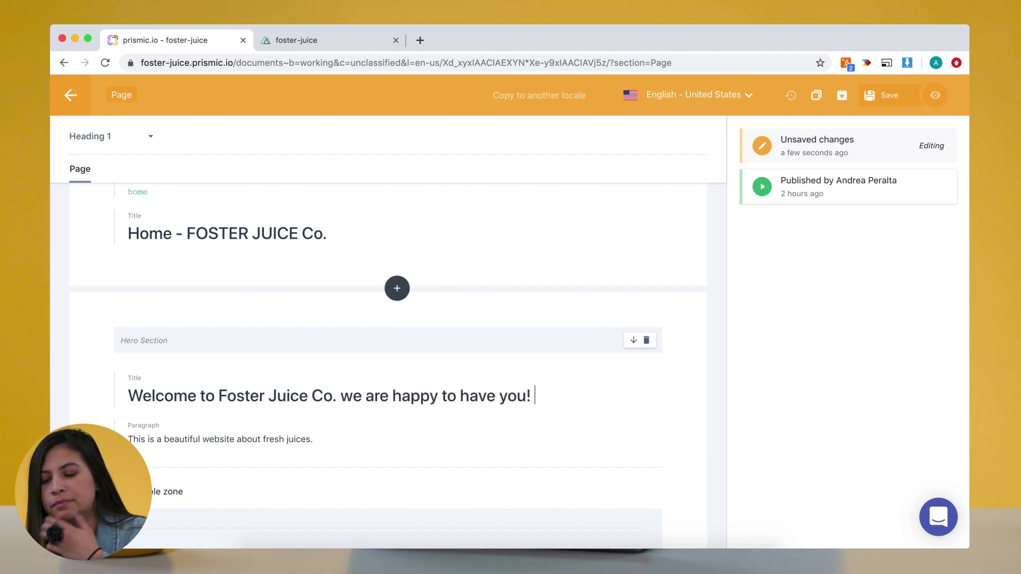
pyautogui.scroll(-10, 437, 456)
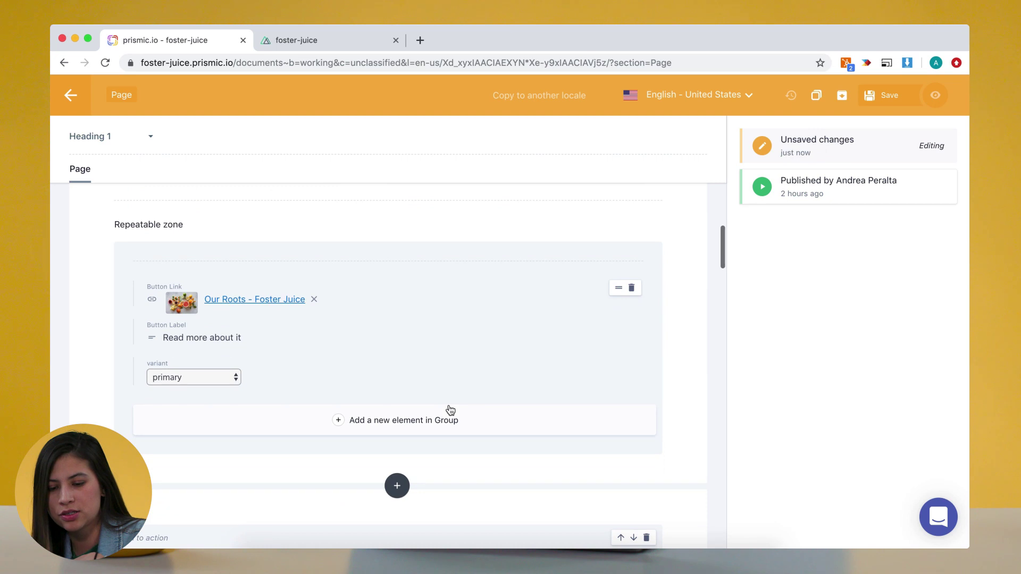
pyautogui.scroll(-5, 450, 410)
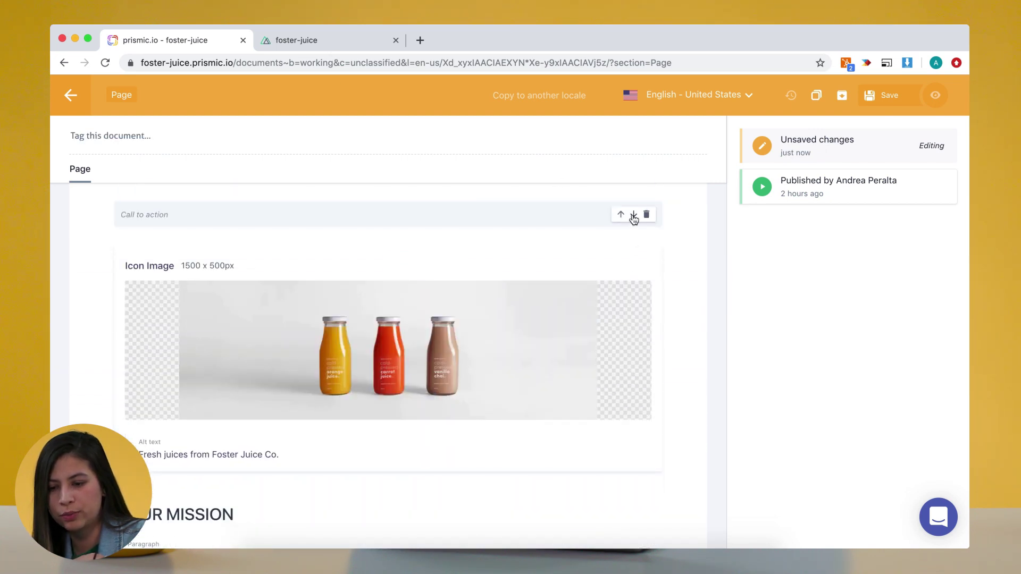
pyautogui.scroll(-5, 634, 220)
pyautogui.scroll(20, 628, 365)
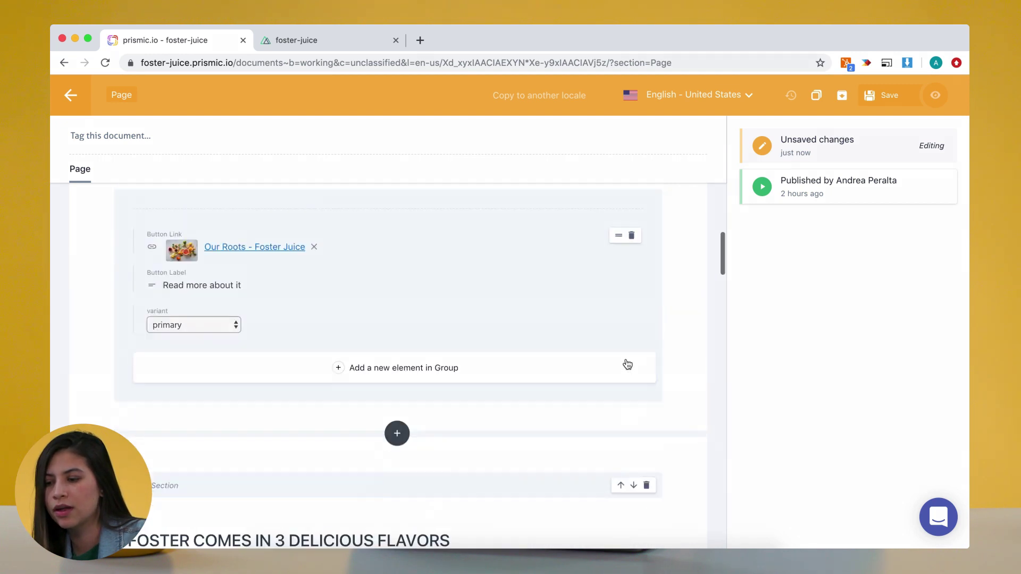
pyautogui.scroll(2, 628, 337)
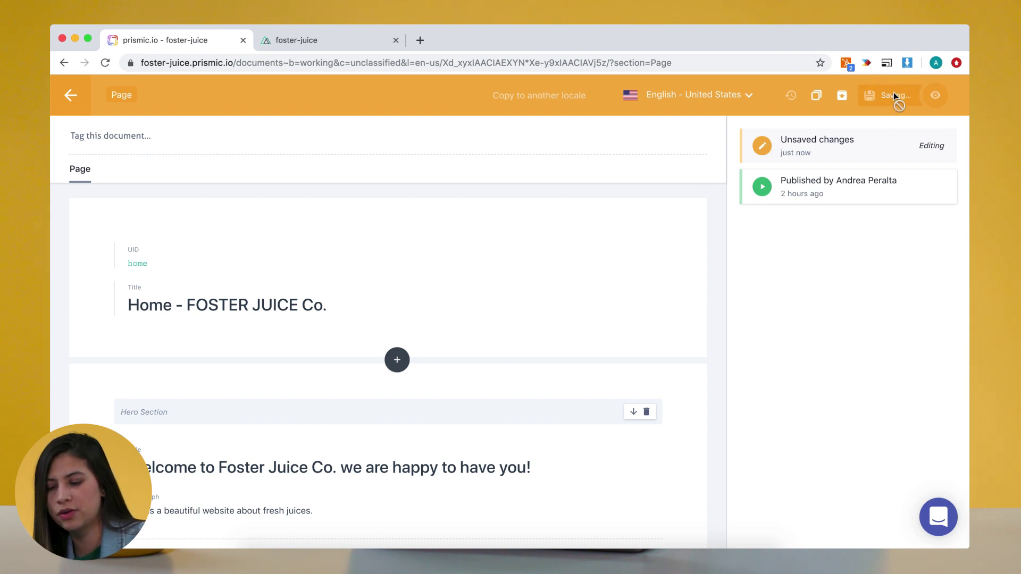
# Save the edited Home document and preview the draft on the local site.
pyautogui.click(340, 40)
pyautogui.click(193, 38)
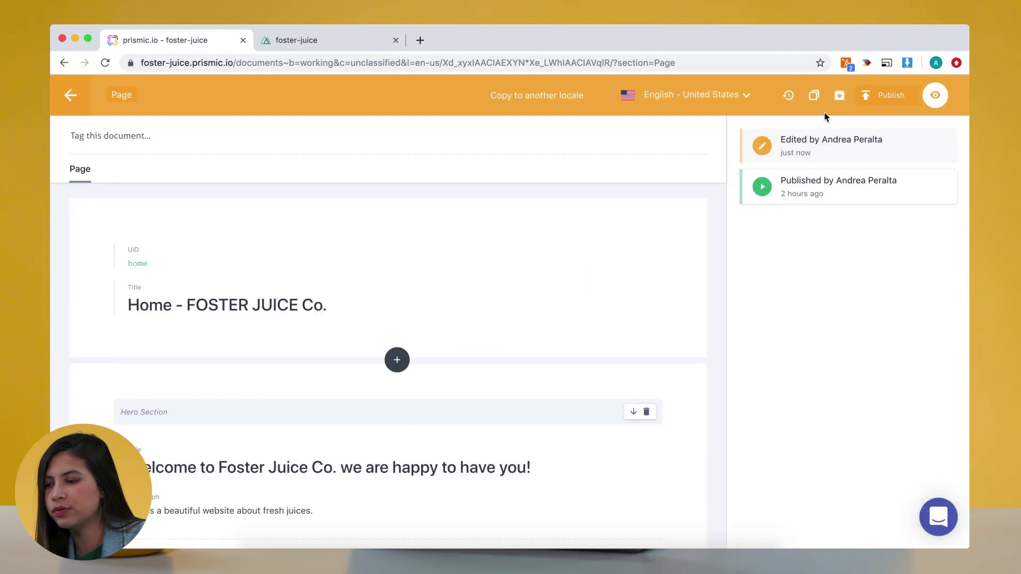
pyautogui.click(935, 94)
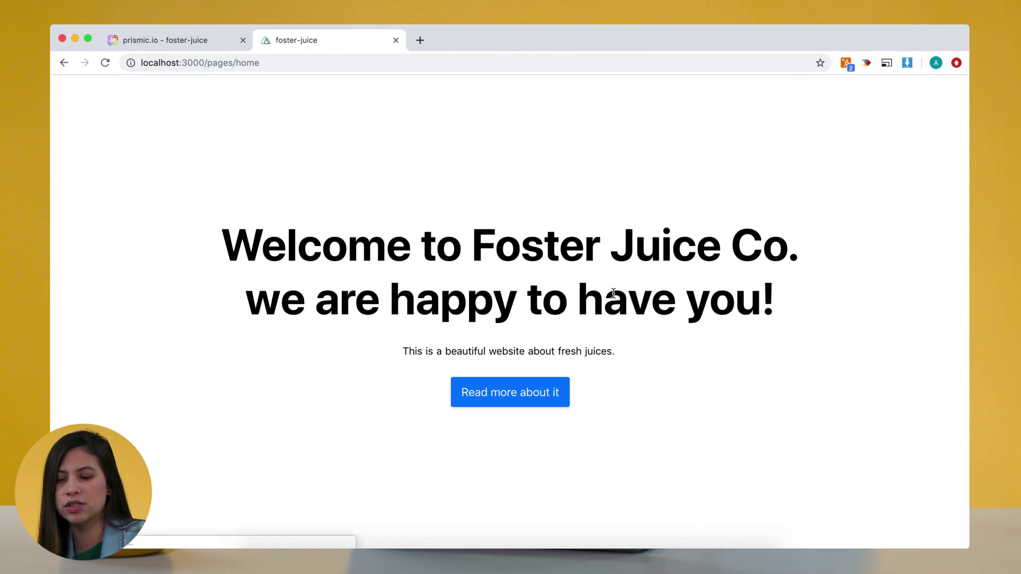
# Review the new welcome heading and section order on localhost, then return to the Prismic editor.
pyautogui.scroll(-10, 526, 303)
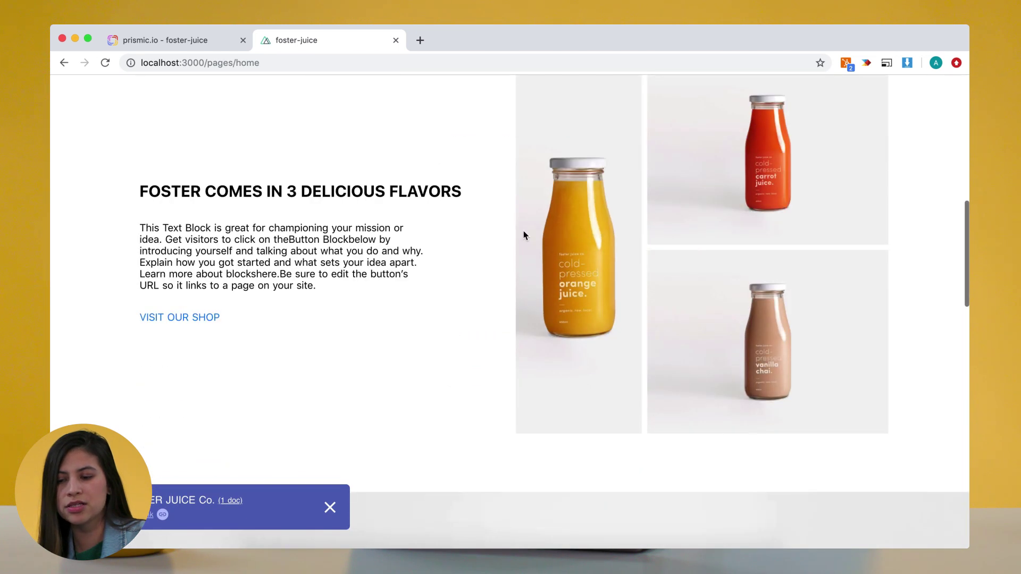
pyautogui.scroll(-4, 538, 389)
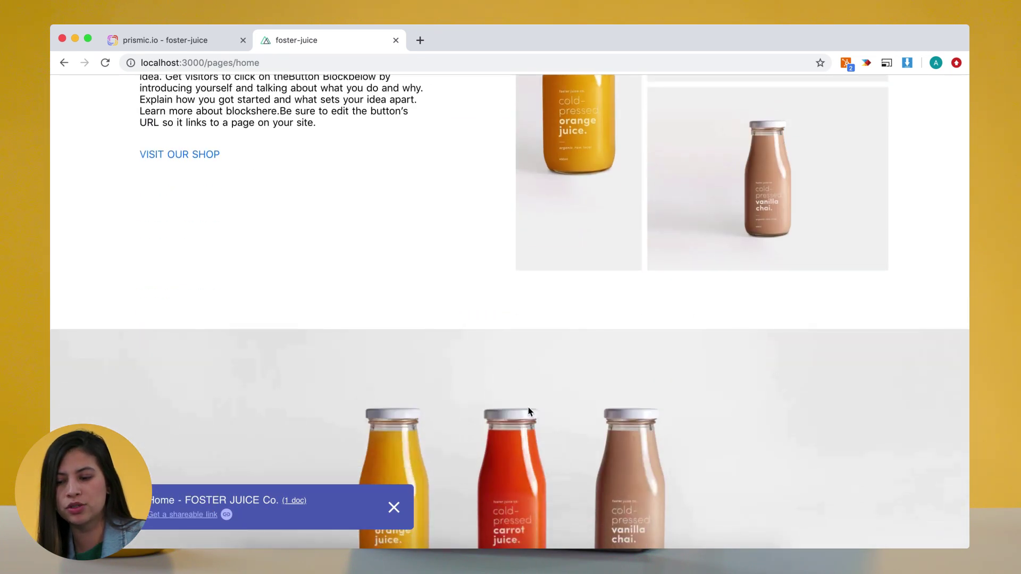
pyautogui.scroll(-2, 528, 407)
pyautogui.scroll(9, 593, 192)
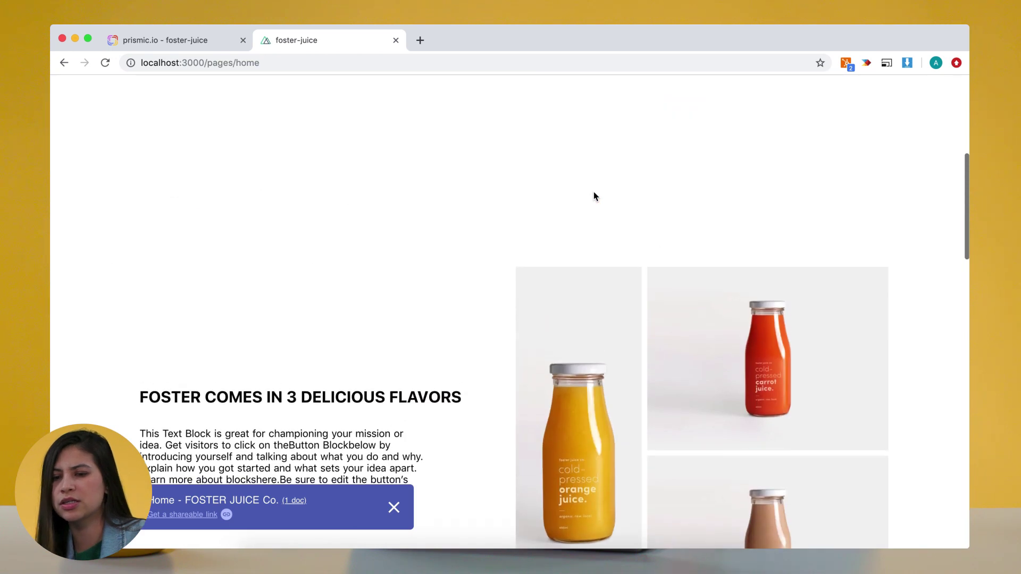
pyautogui.click(212, 41)
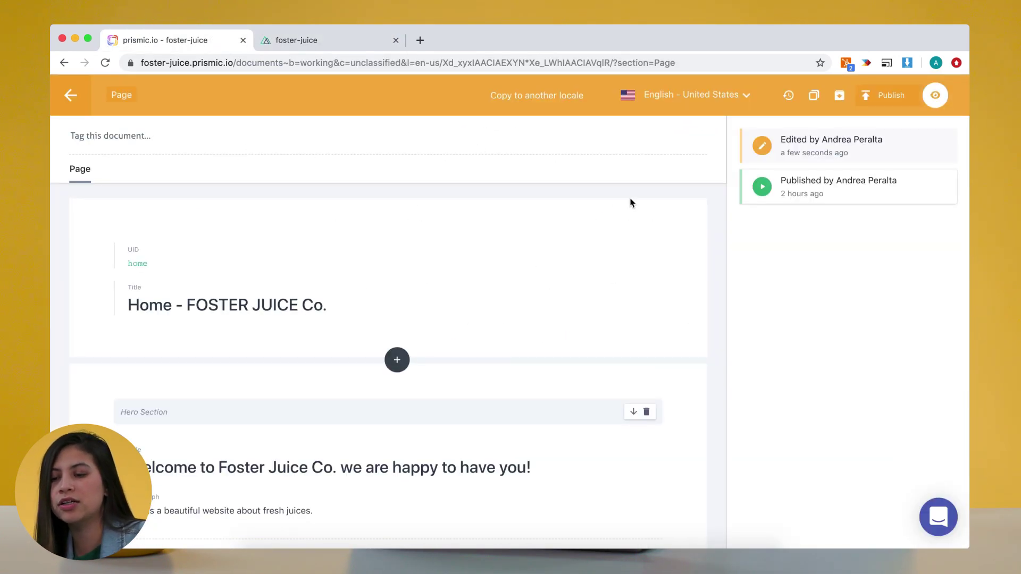
pyautogui.click(570, 101)
pyautogui.click(471, 271)
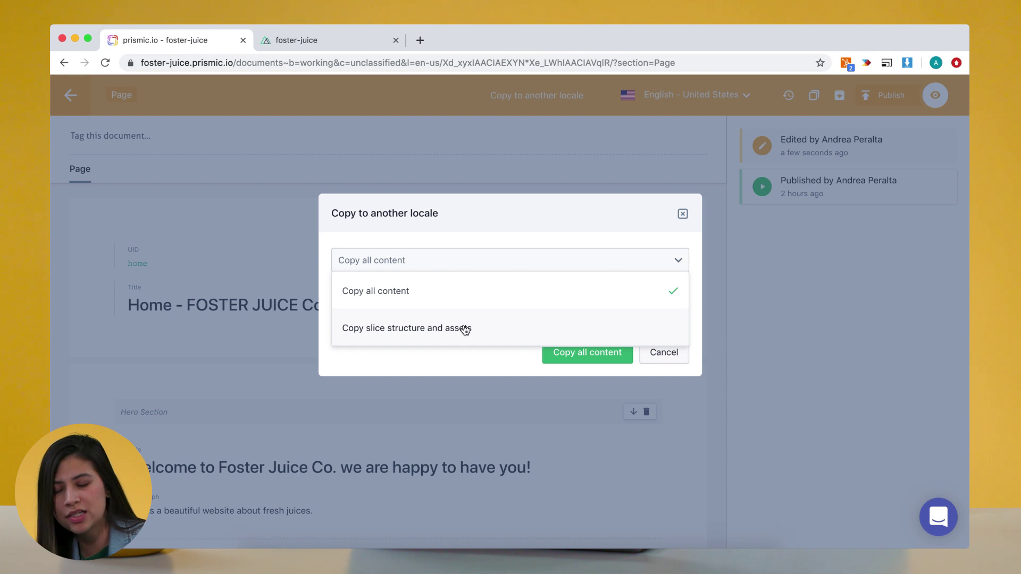
pyautogui.click(649, 357)
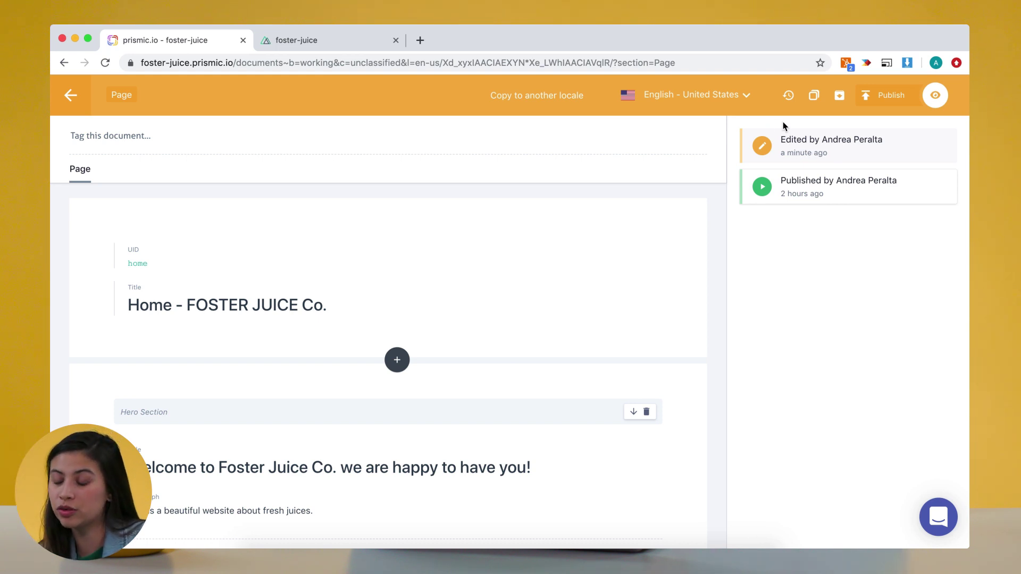
pyautogui.click(786, 98)
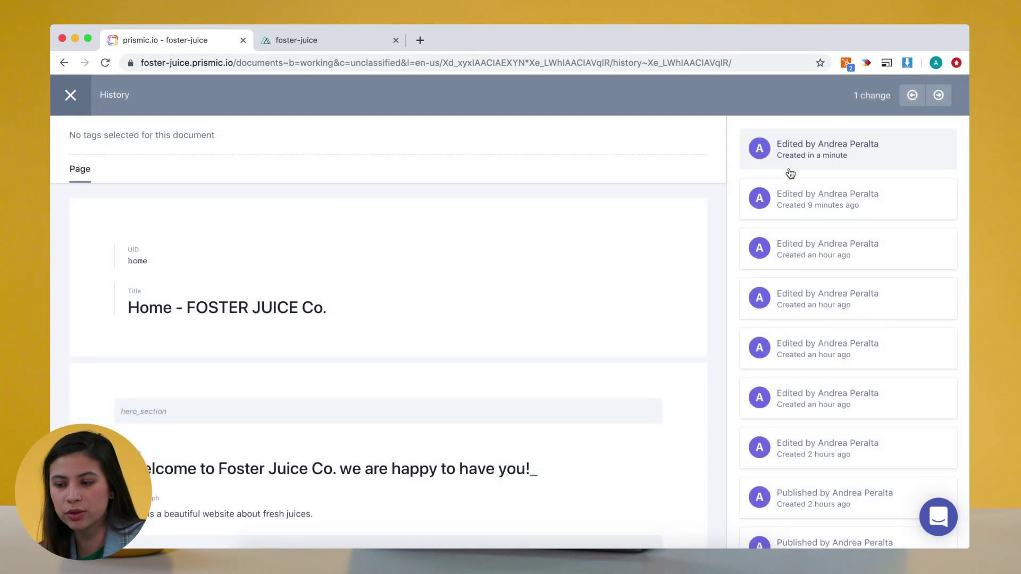
pyautogui.click(801, 204)
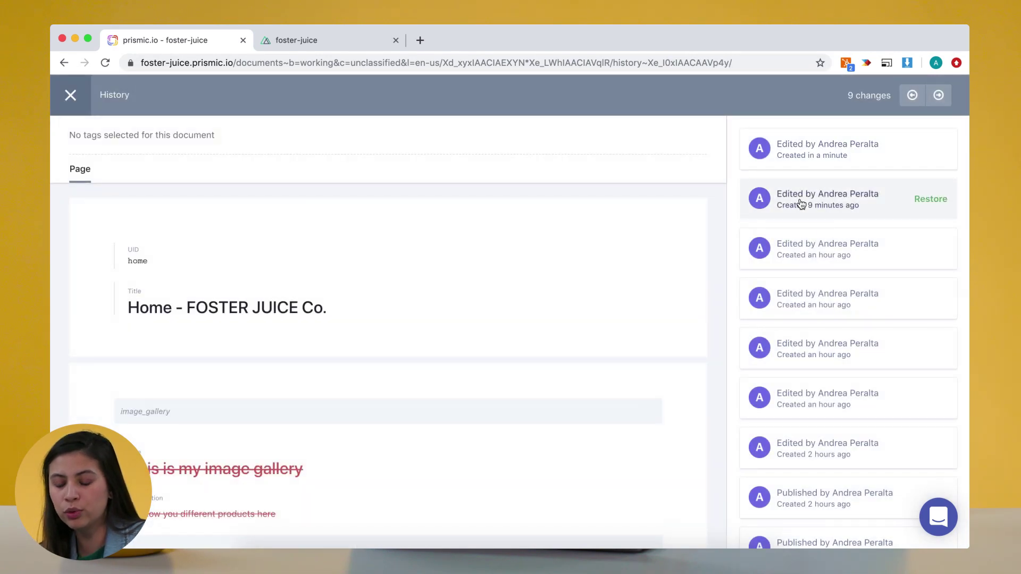
pyautogui.scroll(-2, 338, 440)
pyautogui.scroll(2, 585, 367)
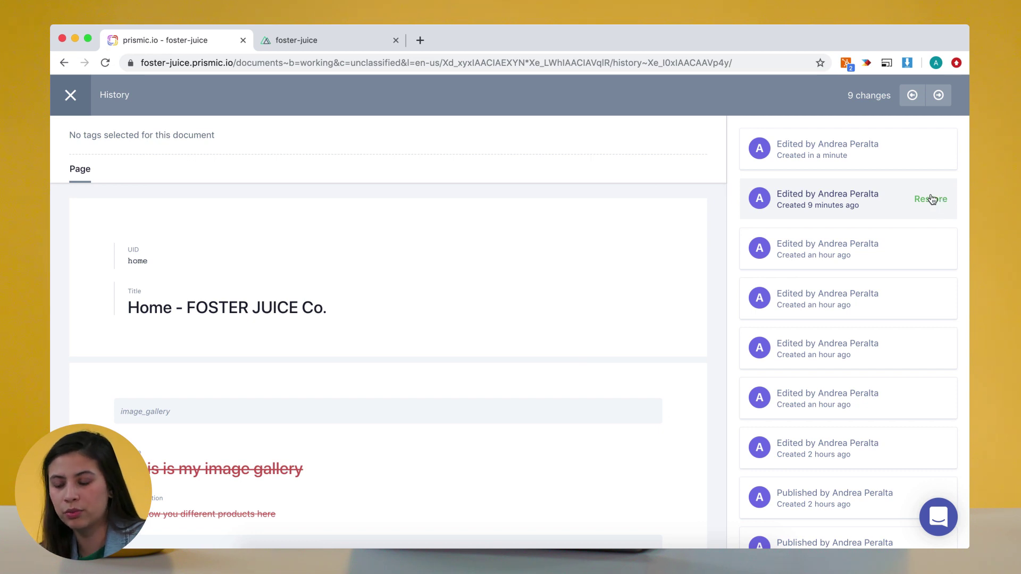
# Leave version history and list the publishing schedules for the never-published Home draft.
pyautogui.click(54, 90)
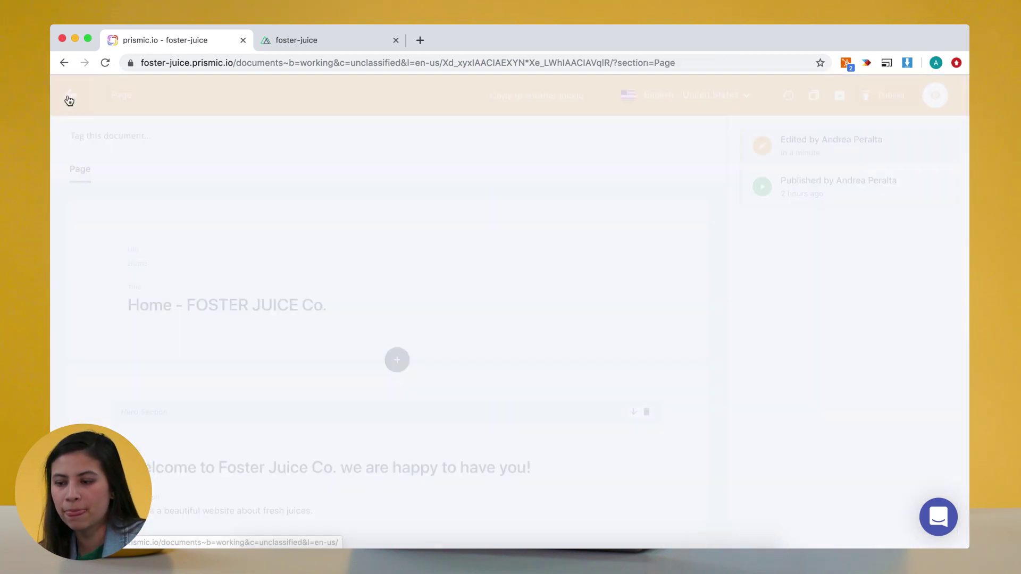
pyautogui.click(883, 97)
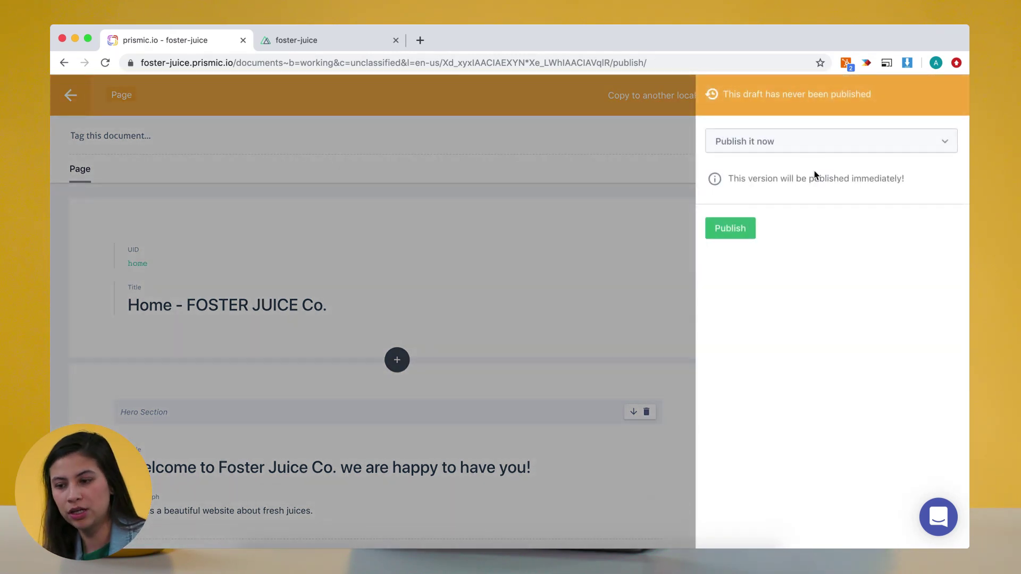
pyautogui.click(806, 145)
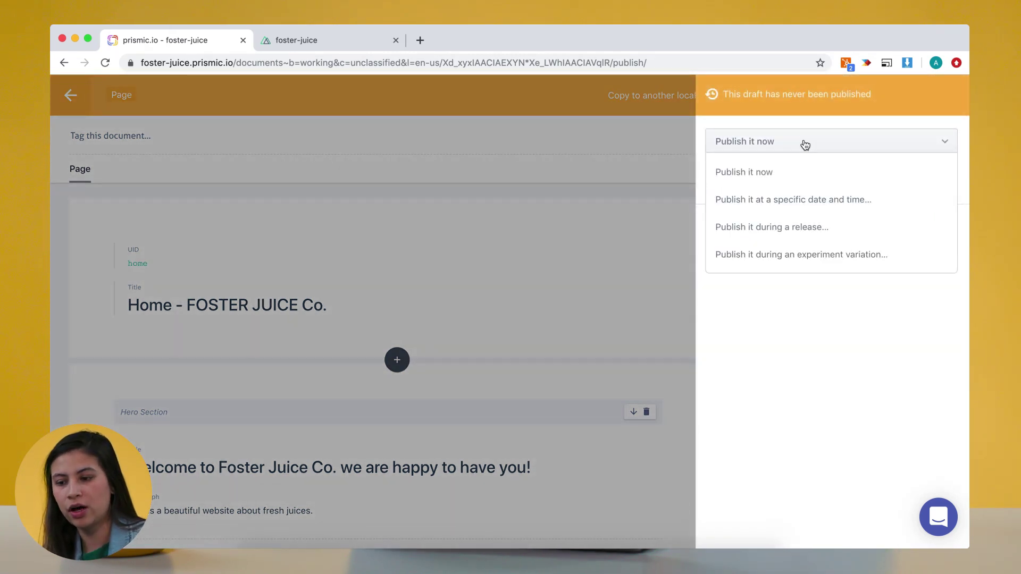